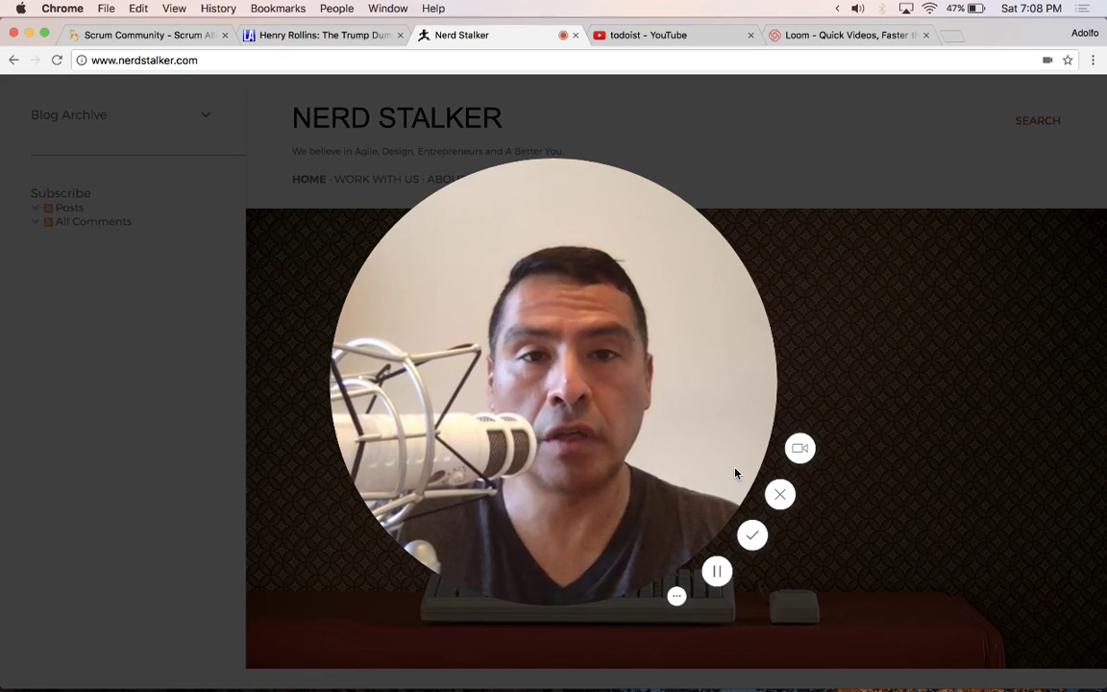
Look through the todoist video results on YouTube and return to the Nerd Stalker page.
left_click(705, 37)
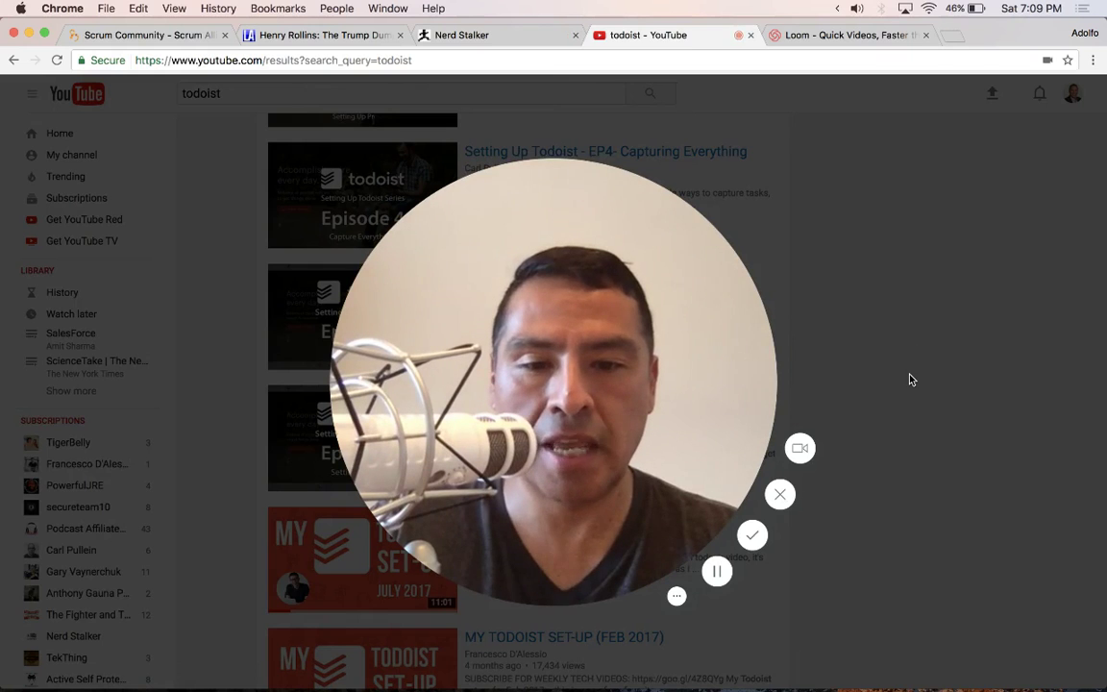
scroll(911, 380, "up", 5)
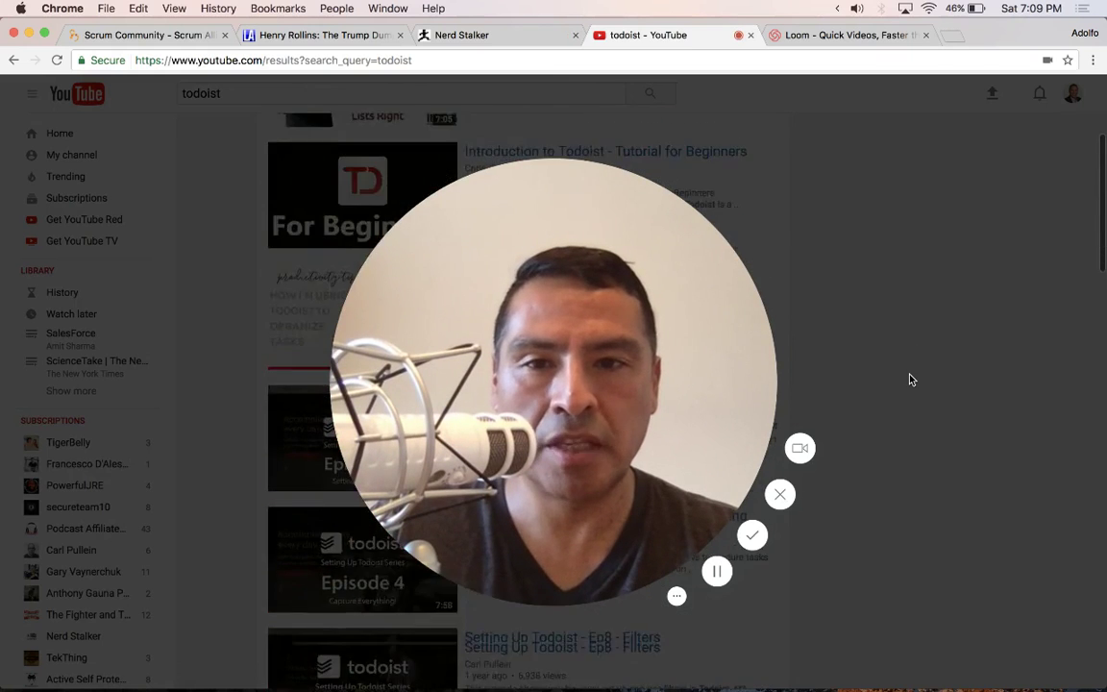
scroll(911, 380, "up", 4)
scroll(912, 379, "down", 5)
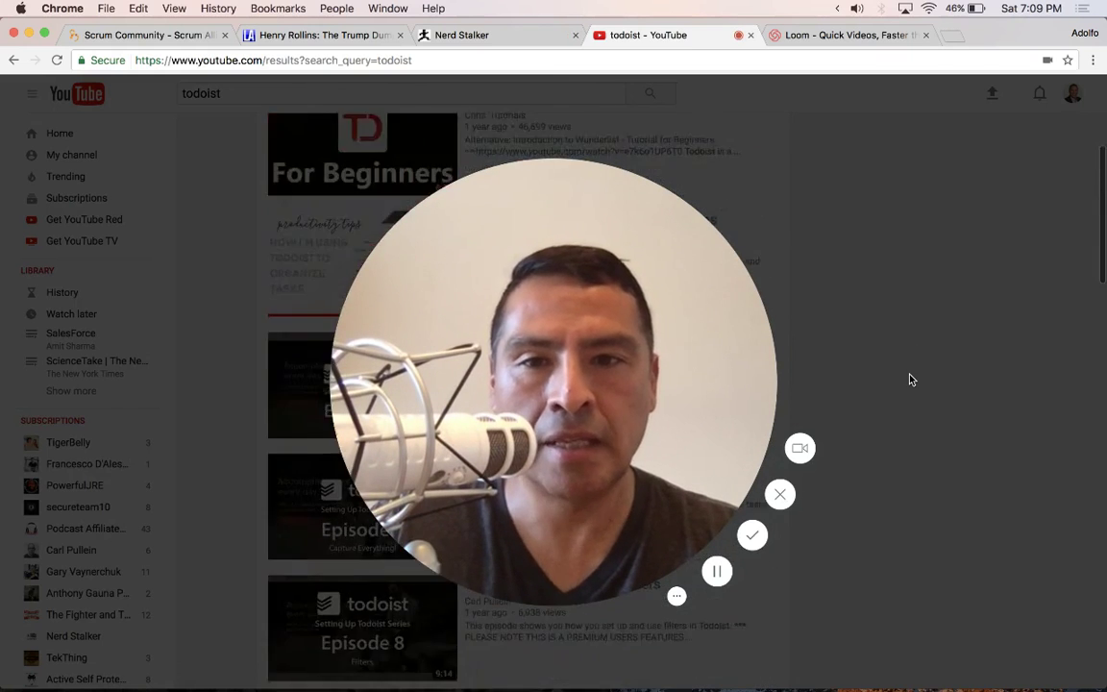
scroll(911, 379, "down", 3)
scroll(911, 379, "up", 2)
scroll(911, 379, "up", 4)
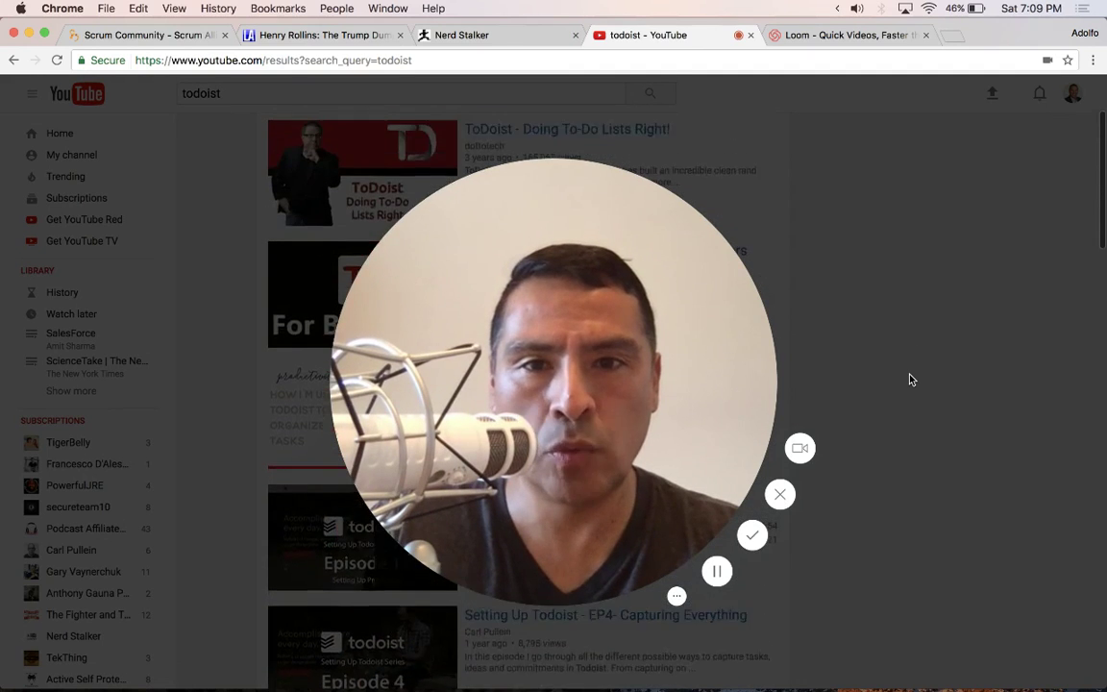
scroll(911, 379, "up", 2)
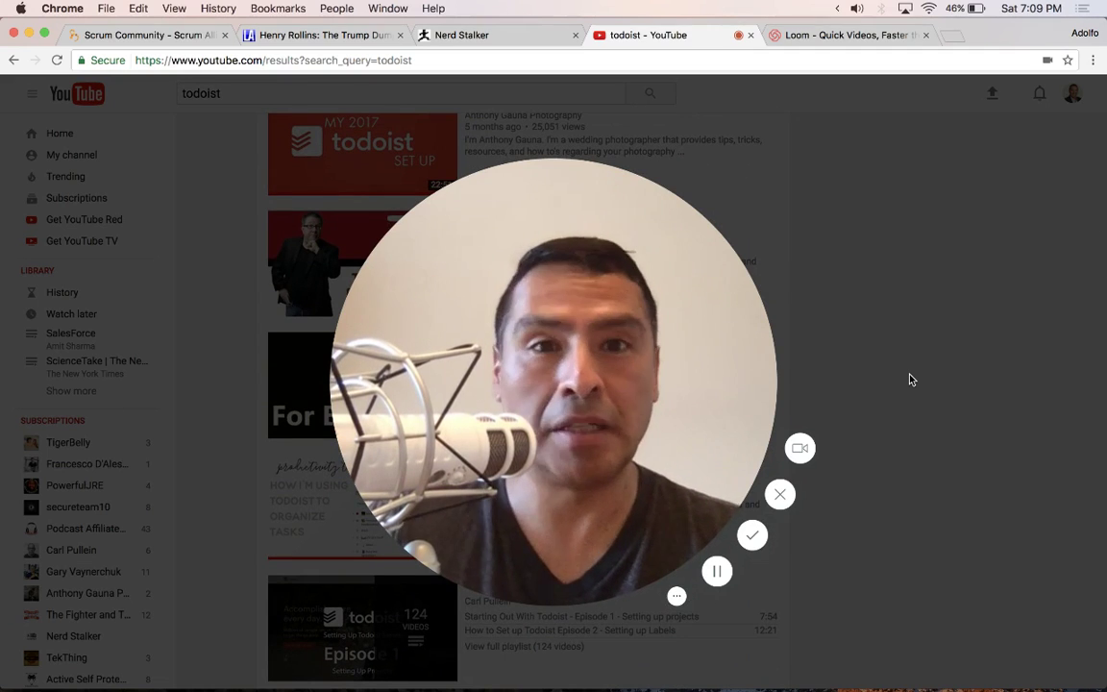
left_click(526, 36)
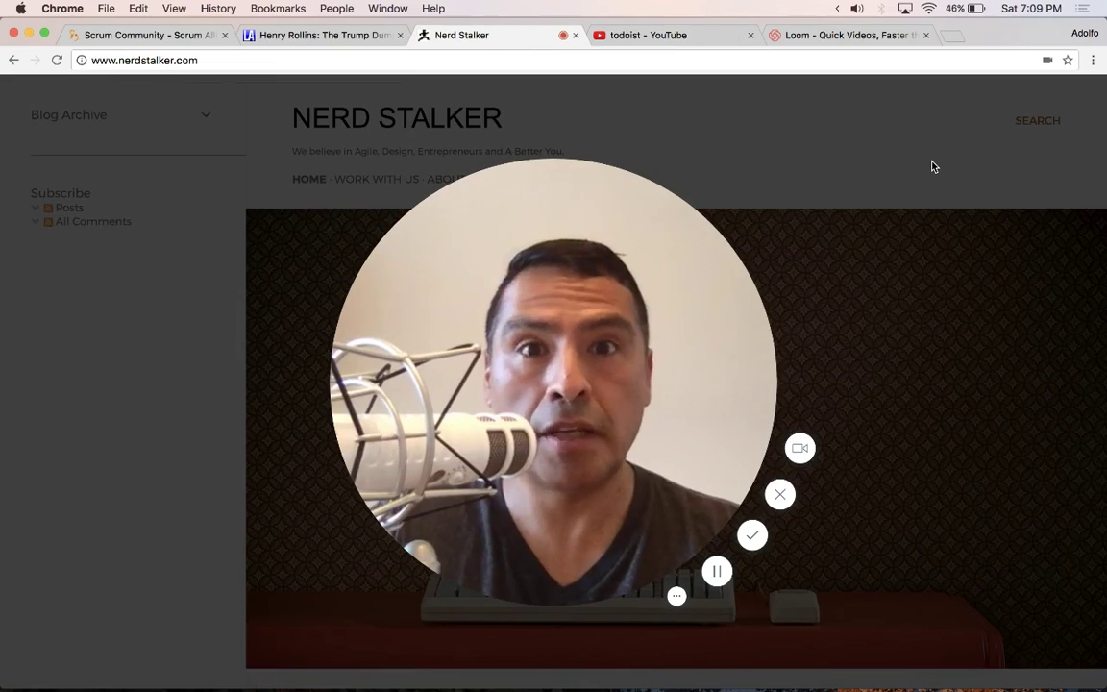
Switch to Todoist and open the MIT project from the project list.
key("ctrl+Right")
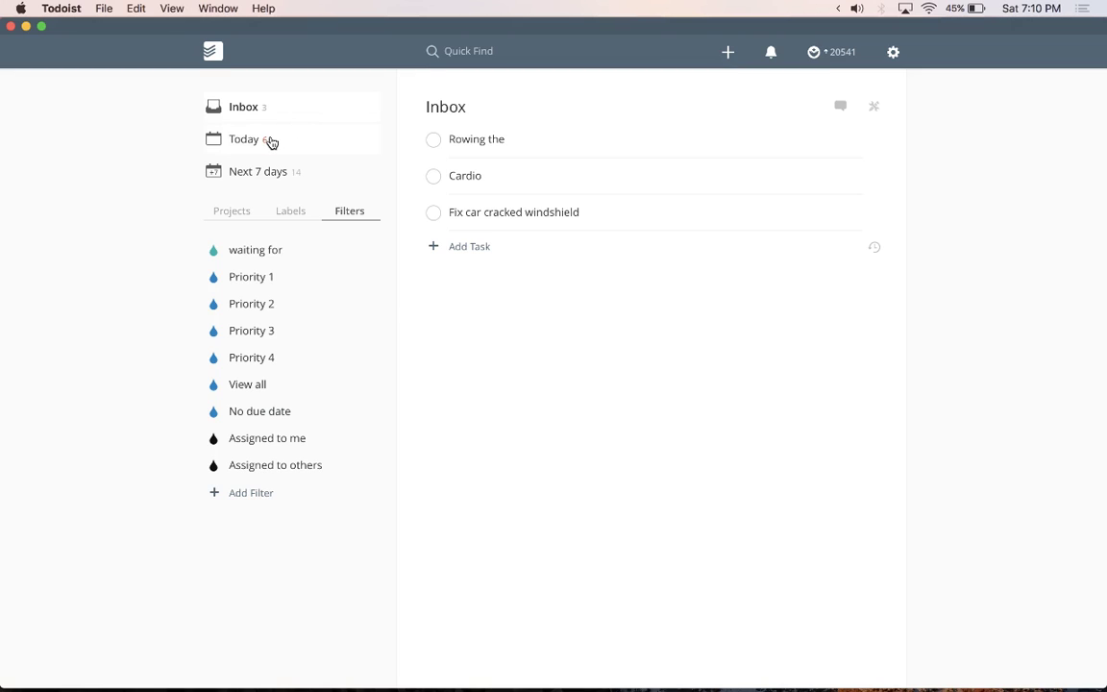
left_click(238, 216)
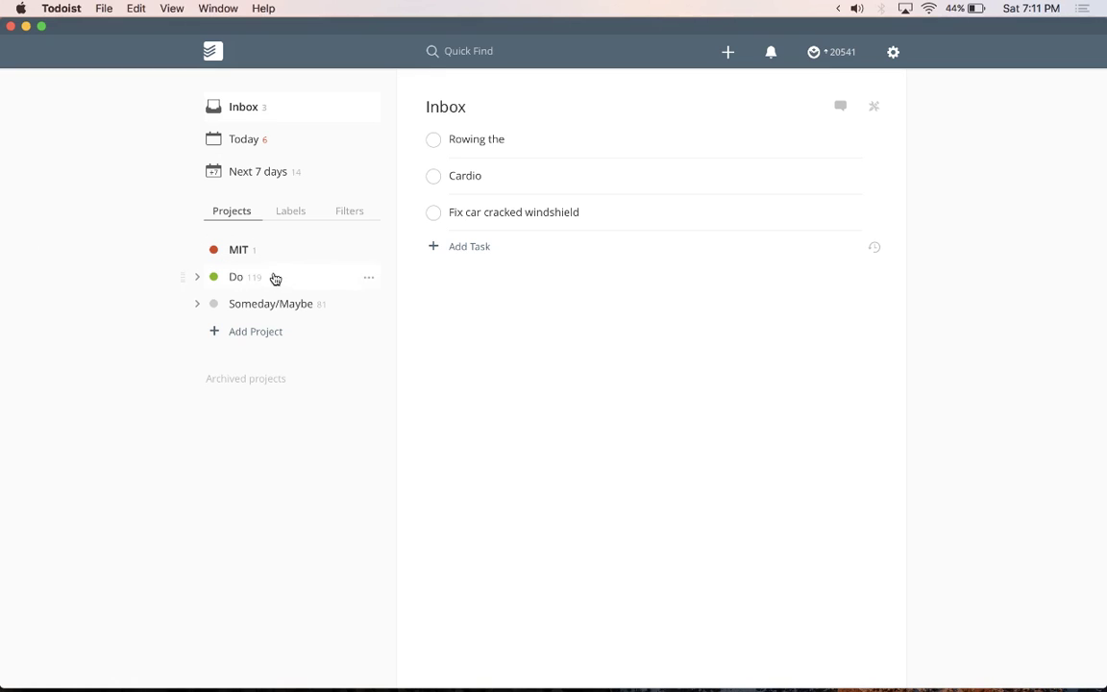
left_click(247, 250)
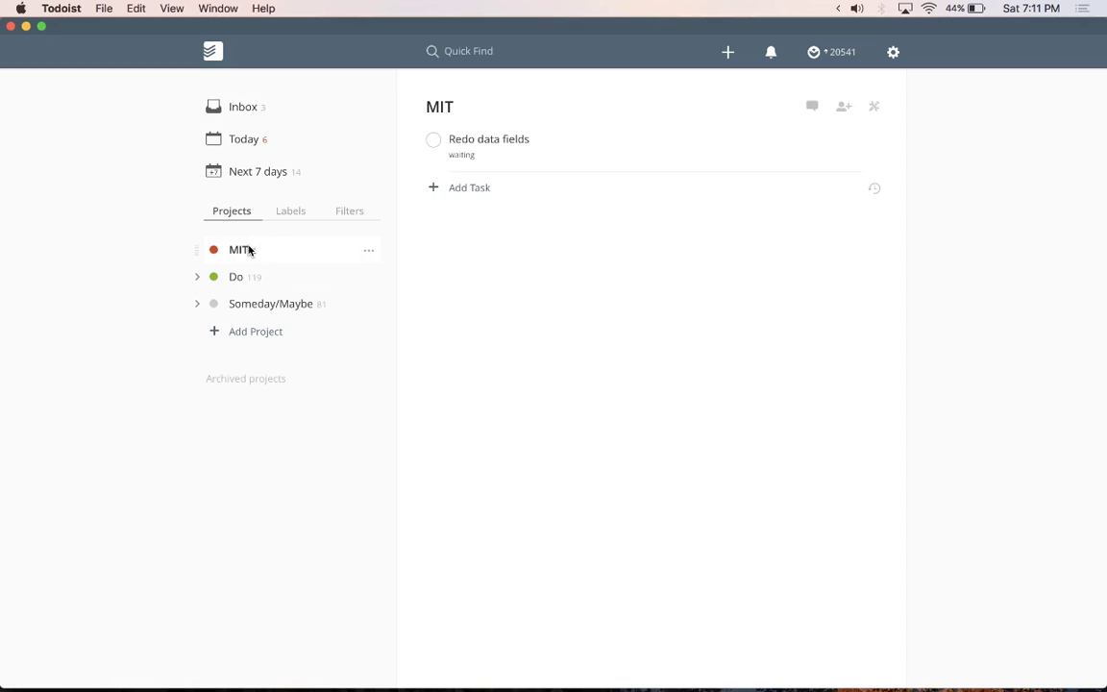
Expand the Do project, view the Home/Personal sub-projects including Projects and its tasks, and collapse Home/Personal again.
left_click(197, 278)
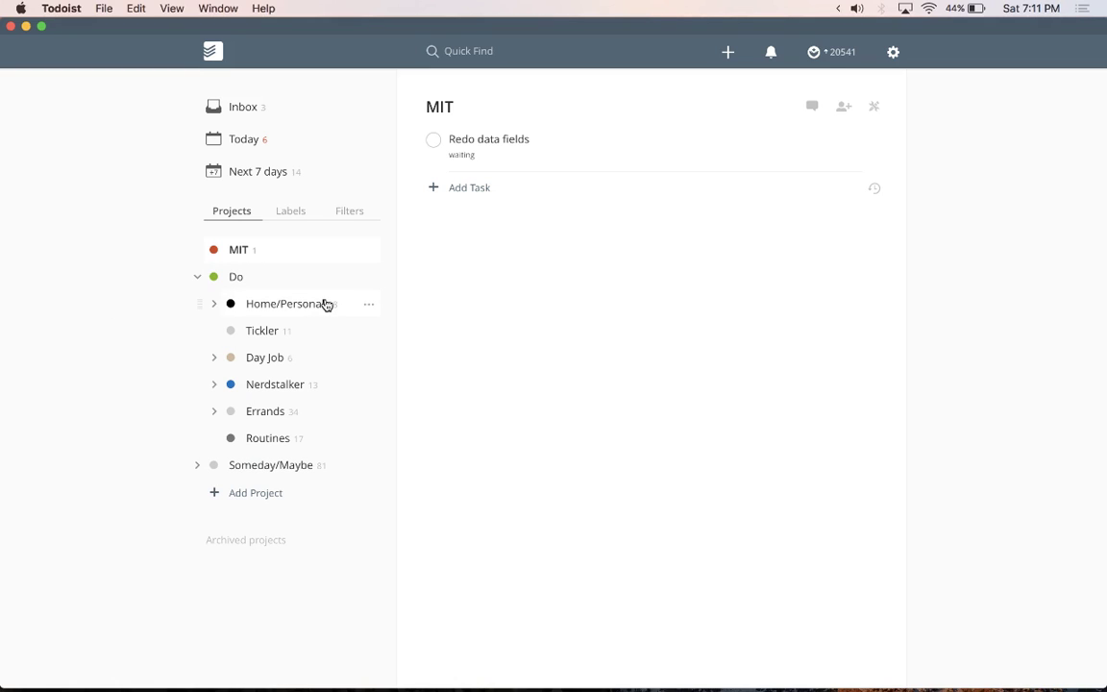
left_click(213, 304)
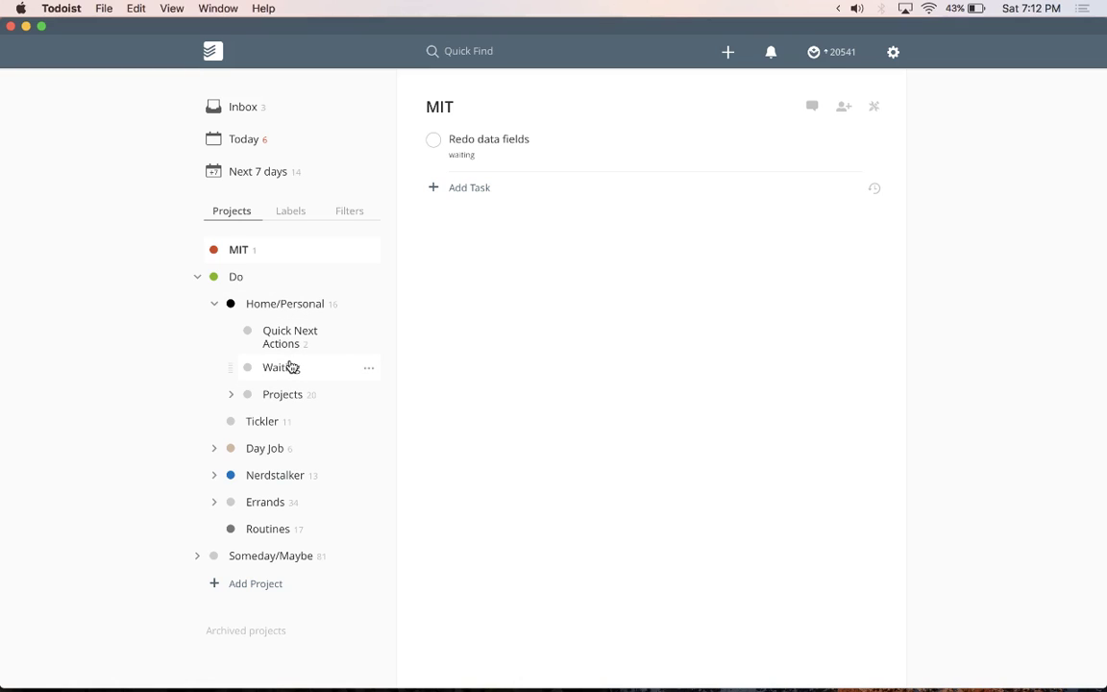
left_click(230, 395)
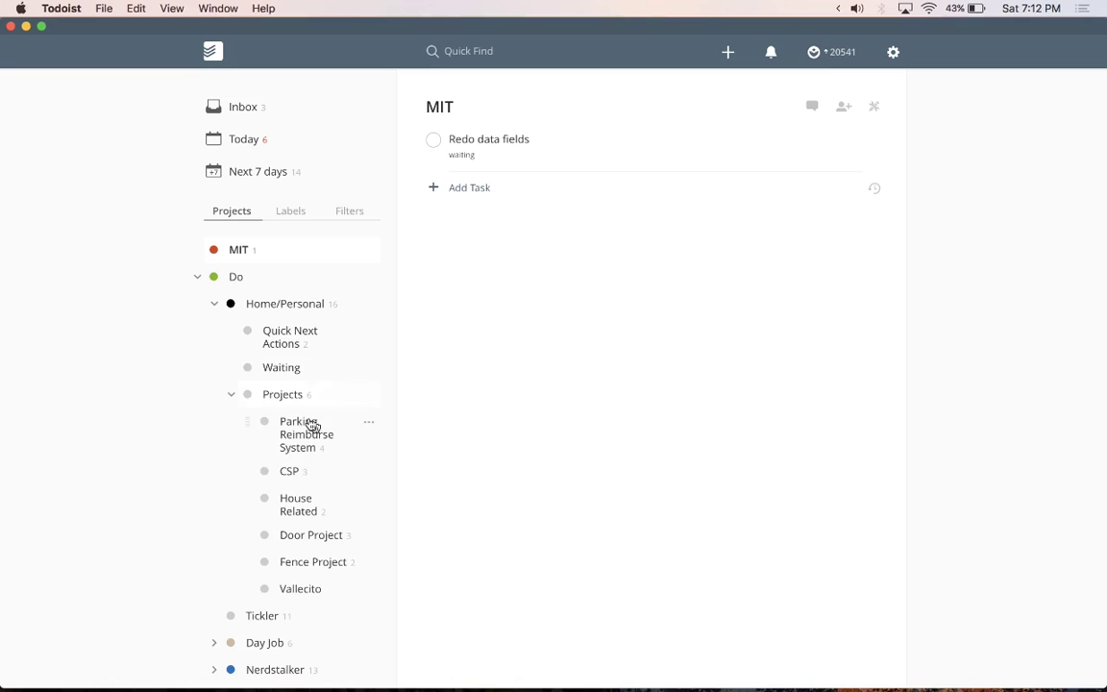
left_click(233, 396)
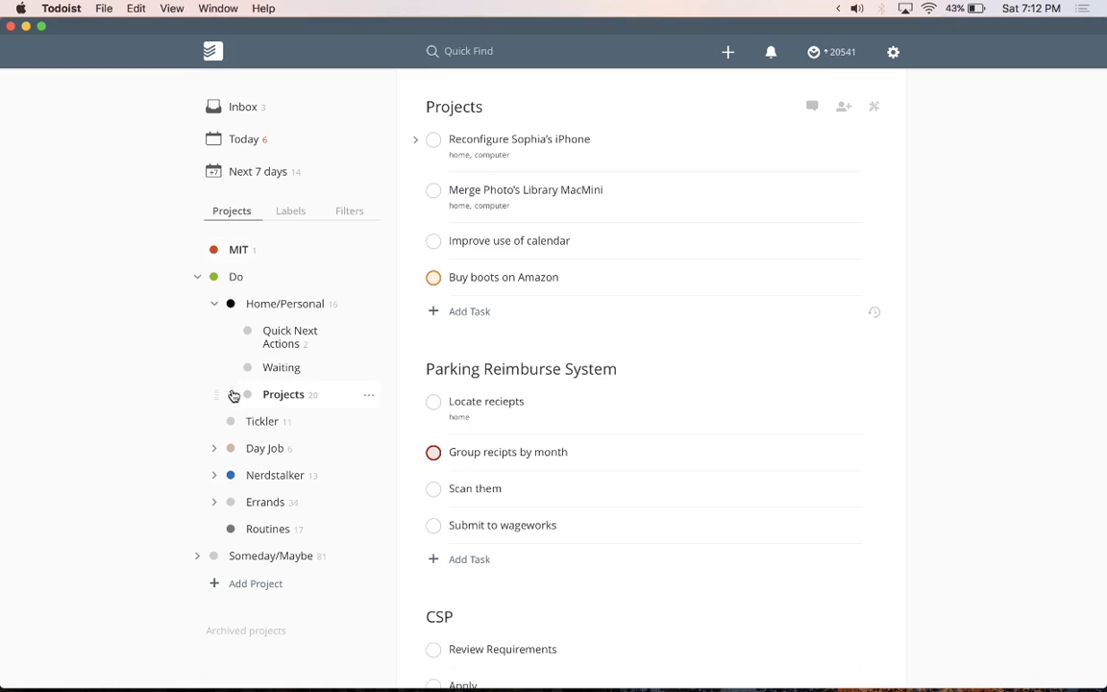
left_click(214, 305)
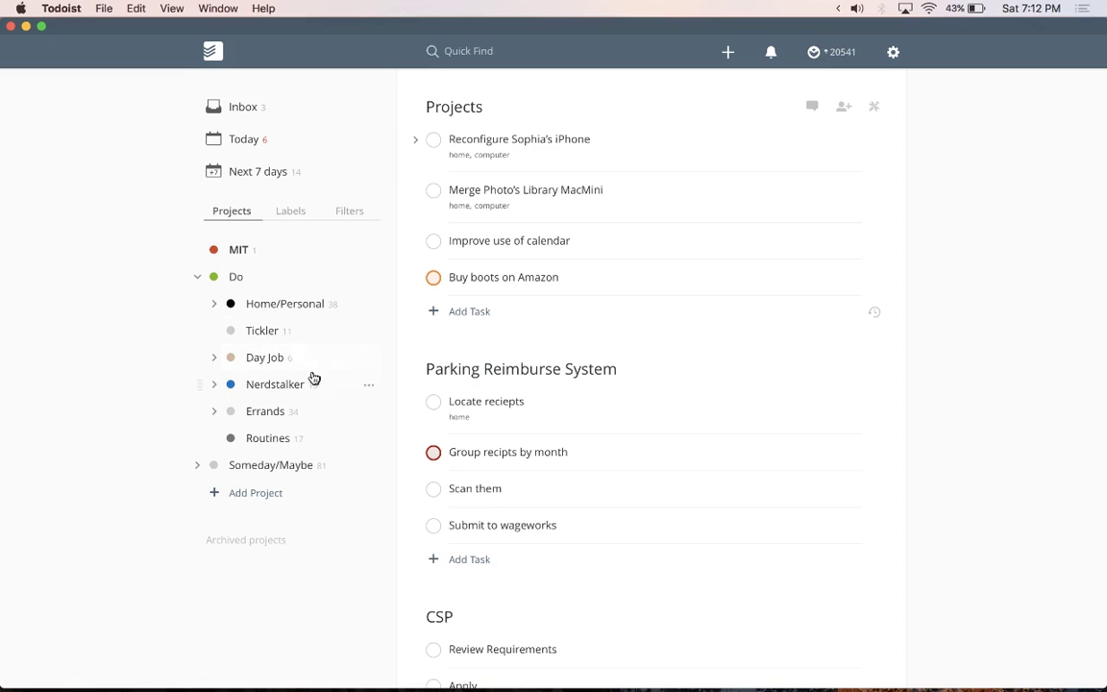
View the sub-projects of Nerdstalker and of Errands under Do, collapsing each one after viewing it.
left_click(215, 385)
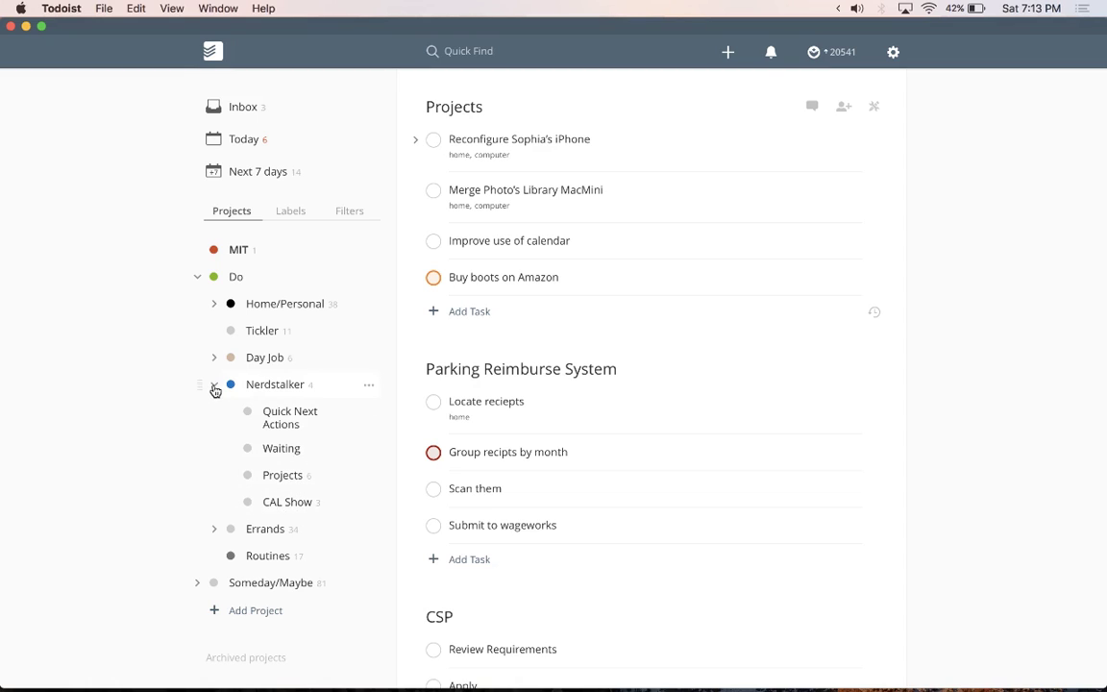
left_click(215, 386)
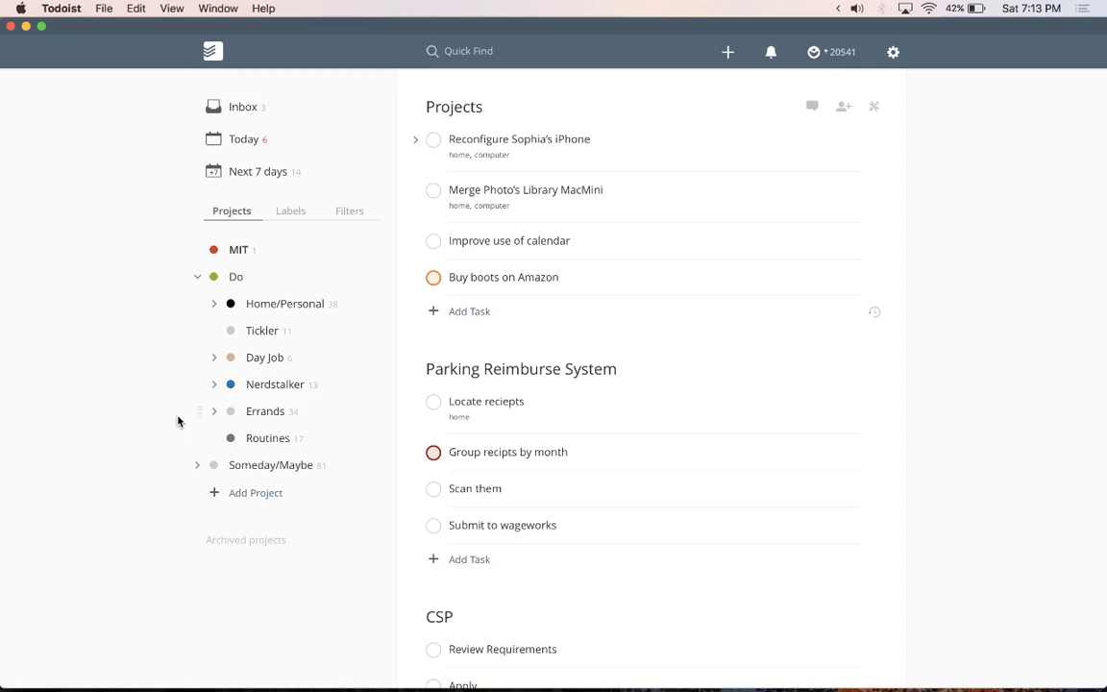
left_click(213, 411)
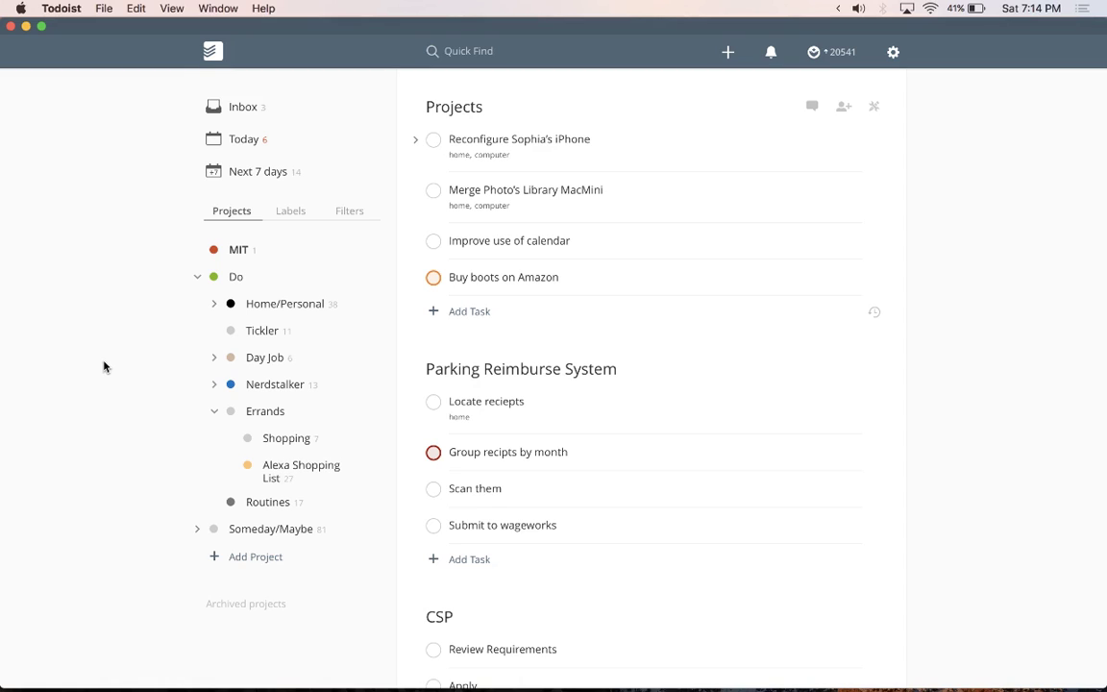
left_click(217, 412)
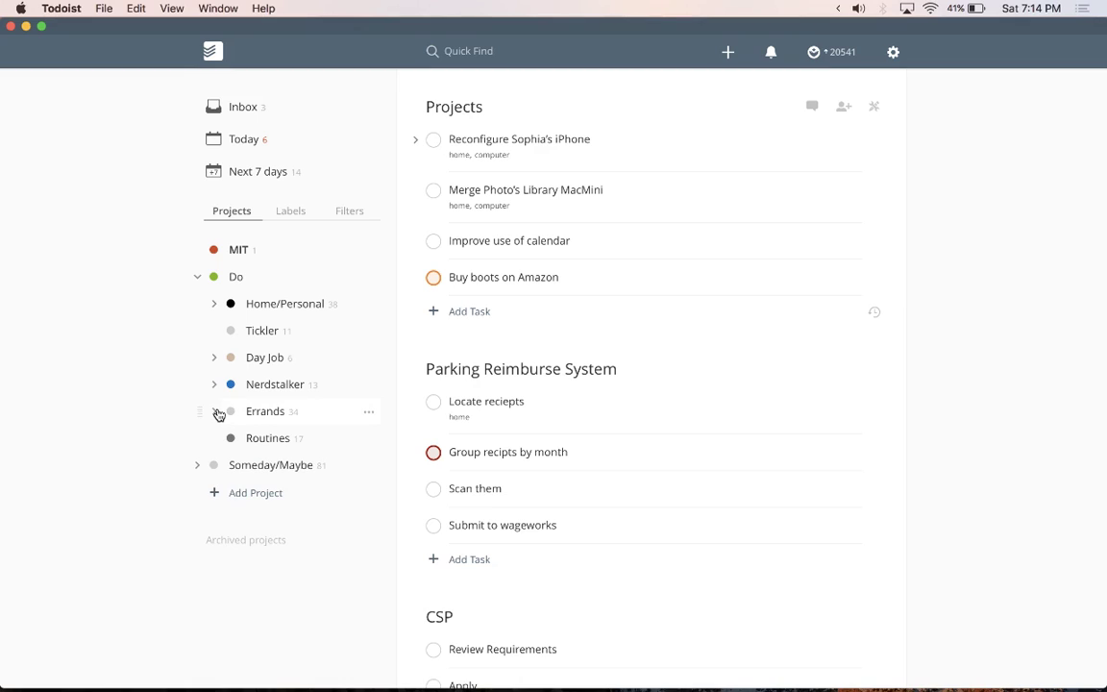
View the tasks of the Routines project under Do and of the Vacations project under Someday/Maybe, leaving Do collapsed.
left_click(269, 439)
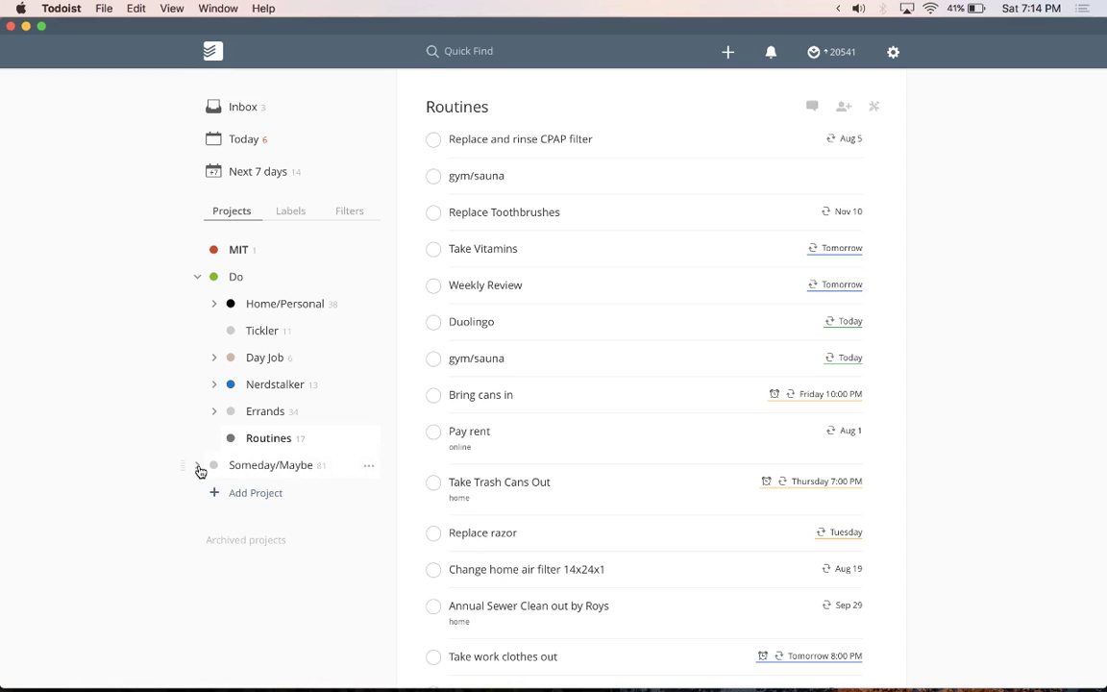
left_click(197, 276)
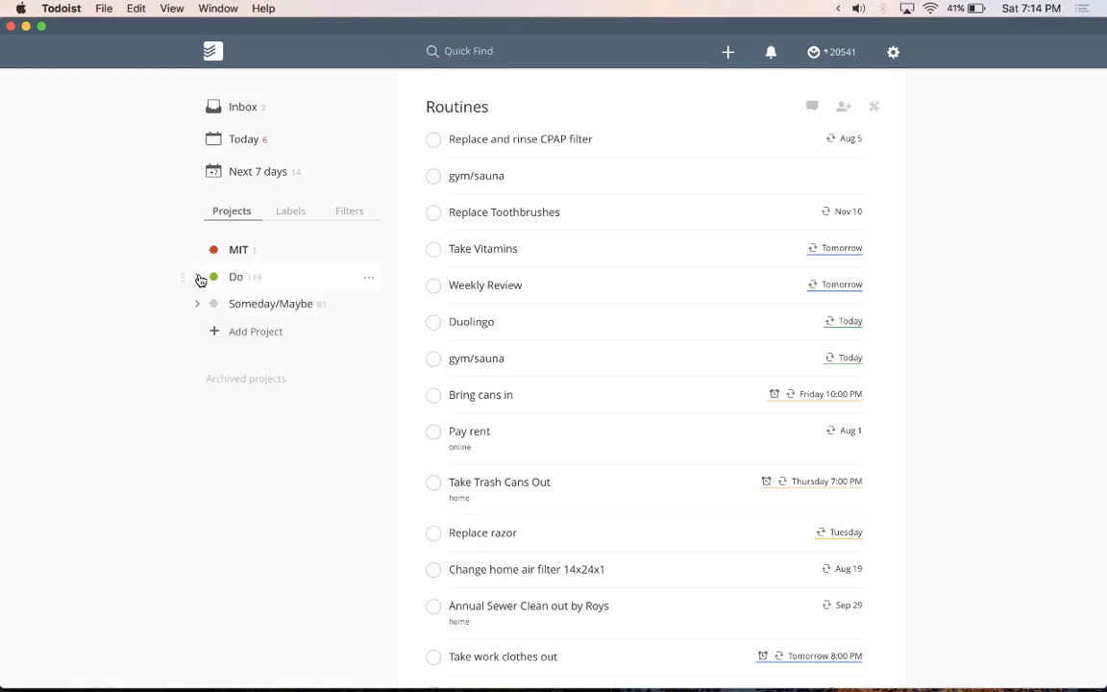
left_click(197, 304)
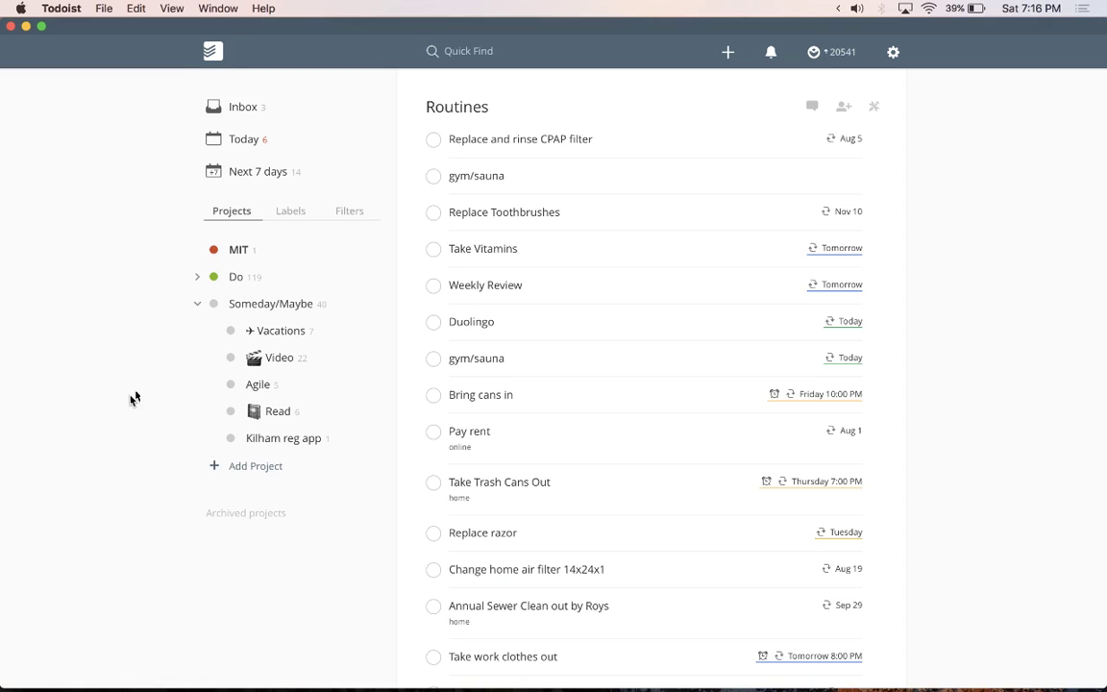
left_click(273, 331)
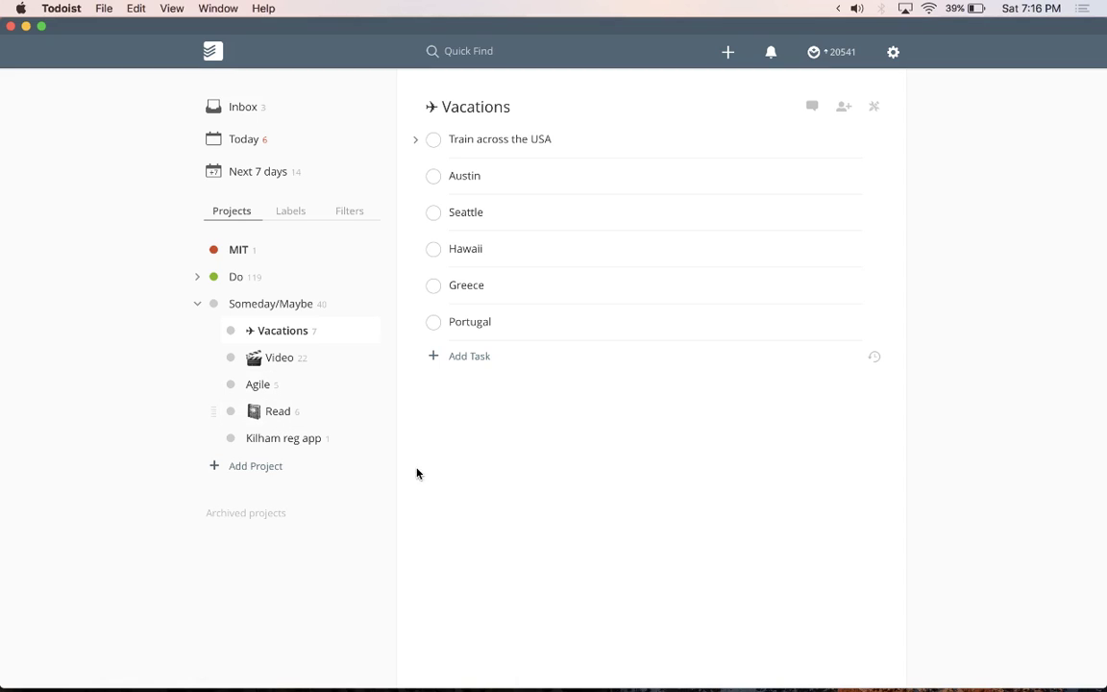
Examine the complete list of Todoist labels, from the home label through to the 1hr label.
left_click(290, 213)
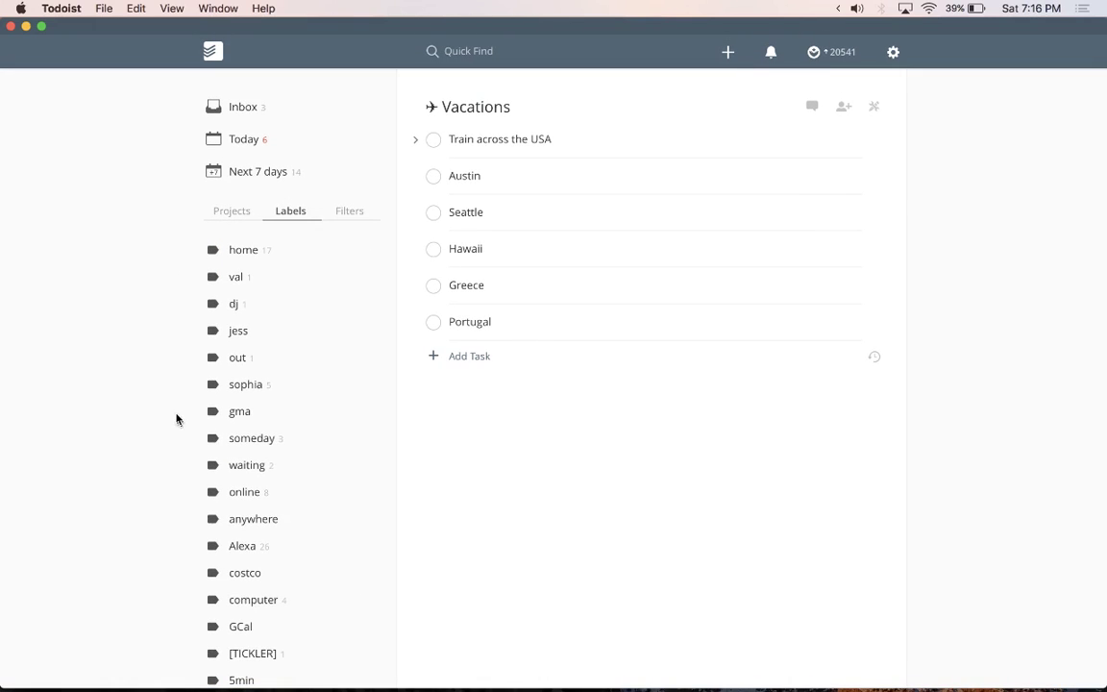
scroll(183, 444, "down", 1)
scroll(182, 444, "down", 5)
scroll(182, 444, "up", 5)
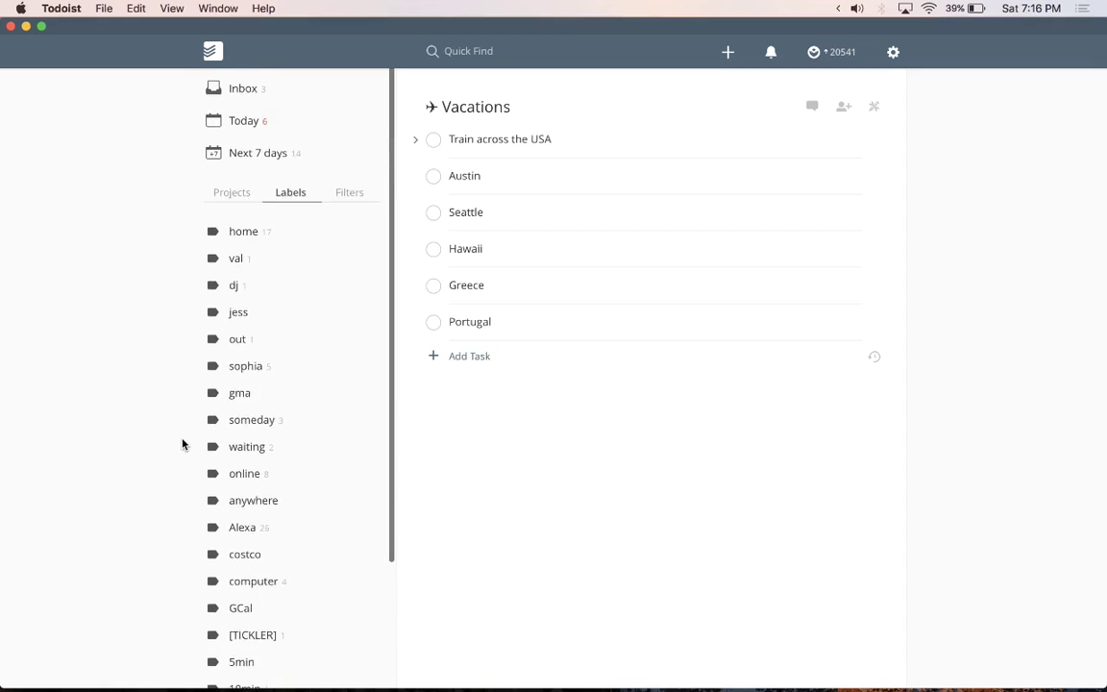
scroll(182, 444, "down", 3)
scroll(182, 444, "up", 3)
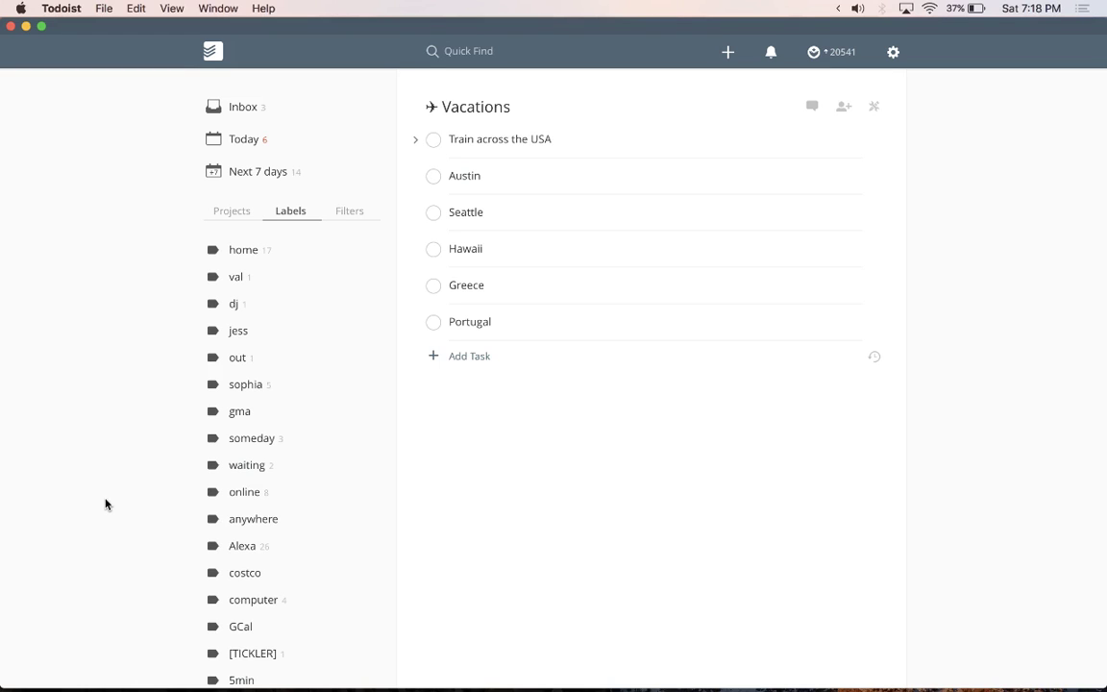
scroll(337, 610, "down", 5)
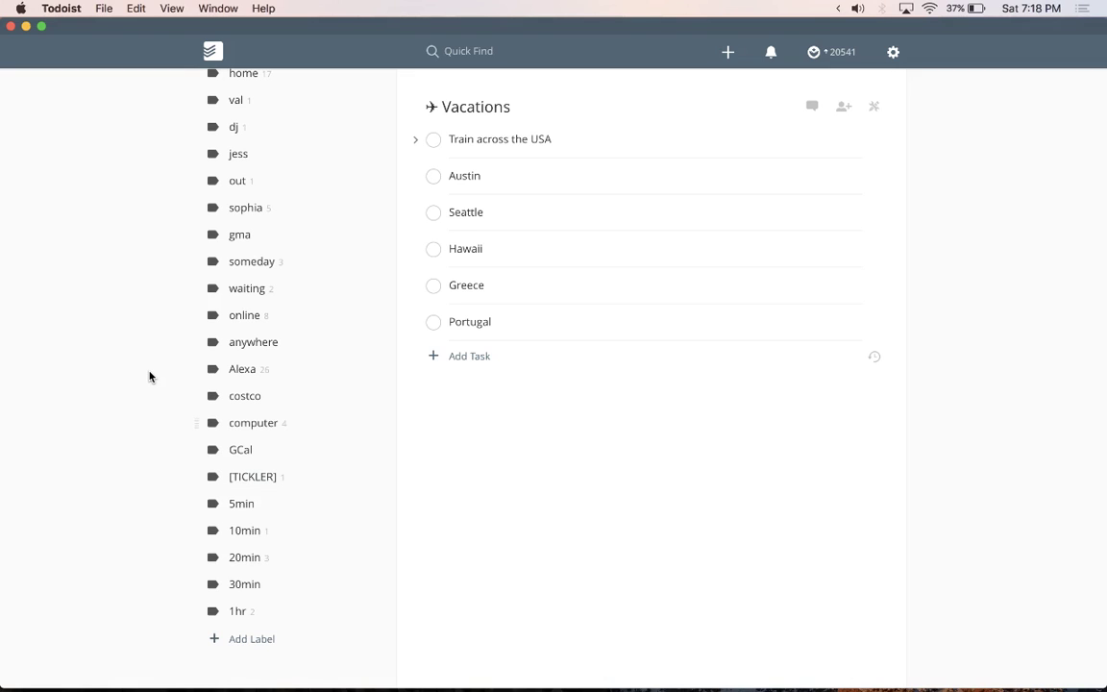
scroll(277, 346, "up", 4)
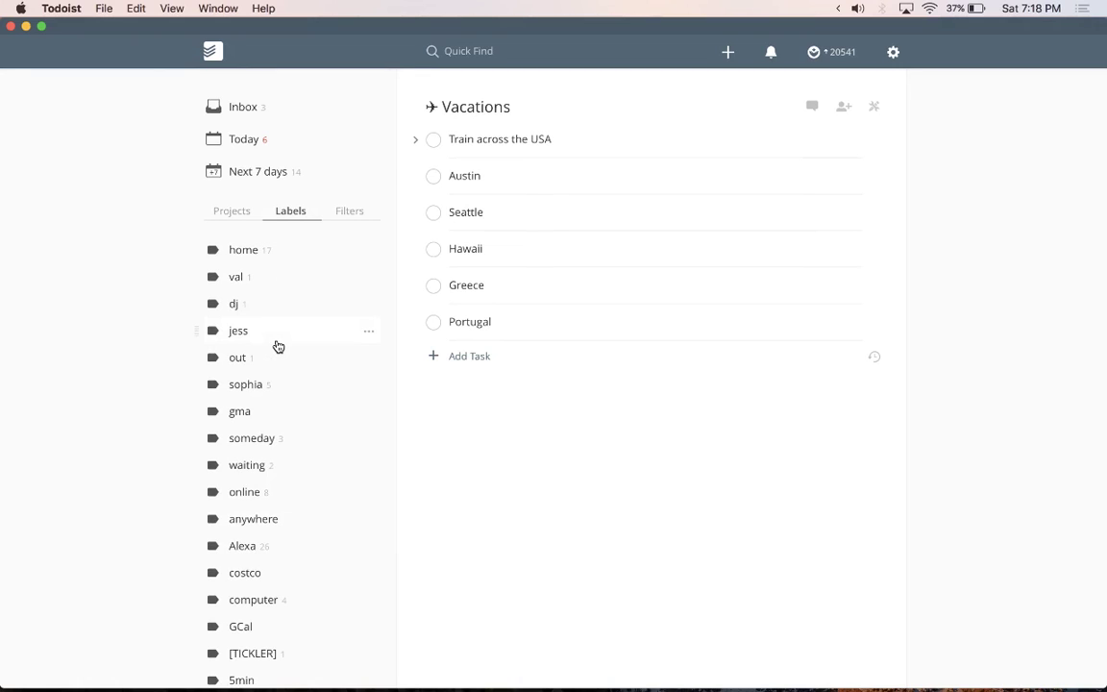
Show the list of saved filters in Todoist and switch back to the Nerd Stalker page in Chrome.
left_click(347, 213)
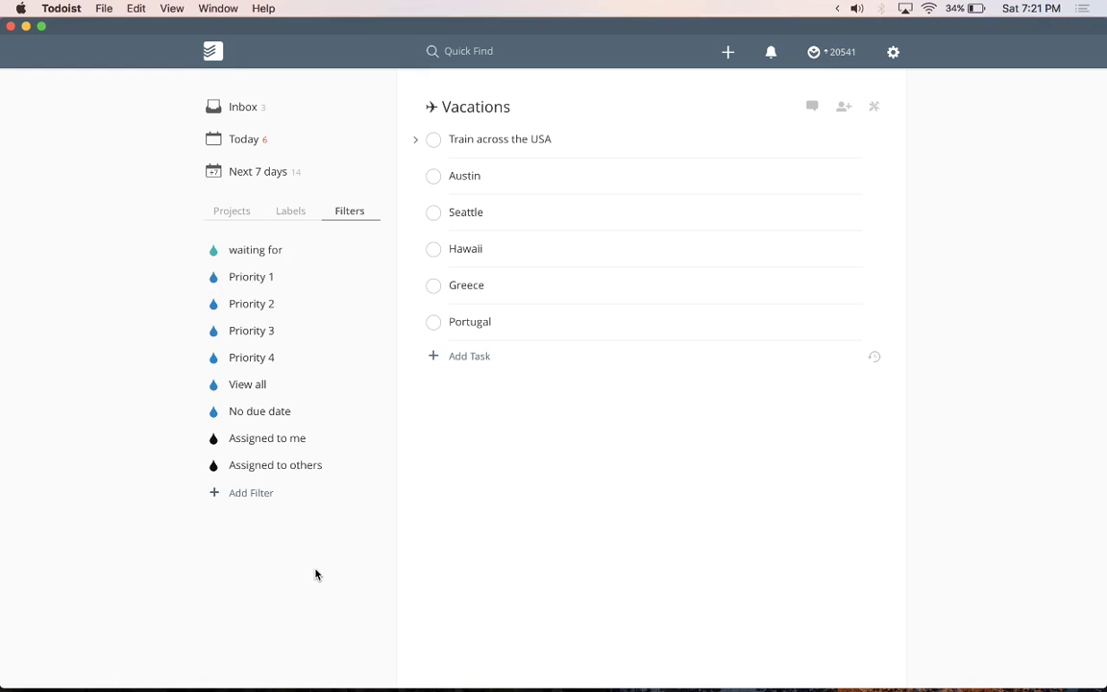
key("super+Tab")
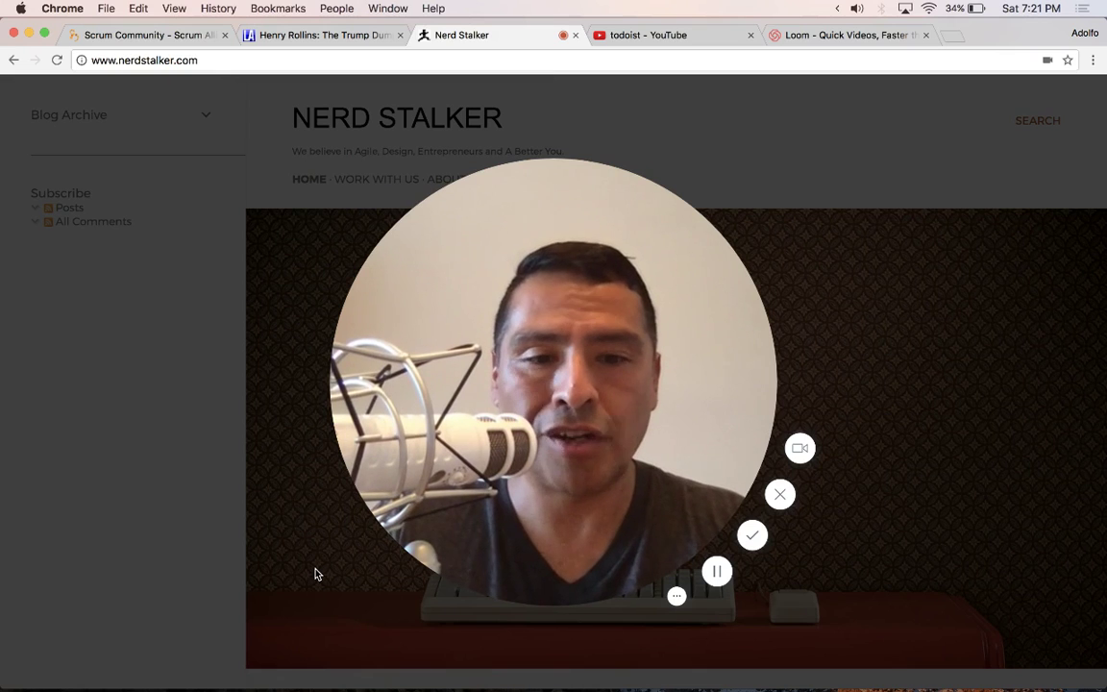
mouse_move(554, 496)
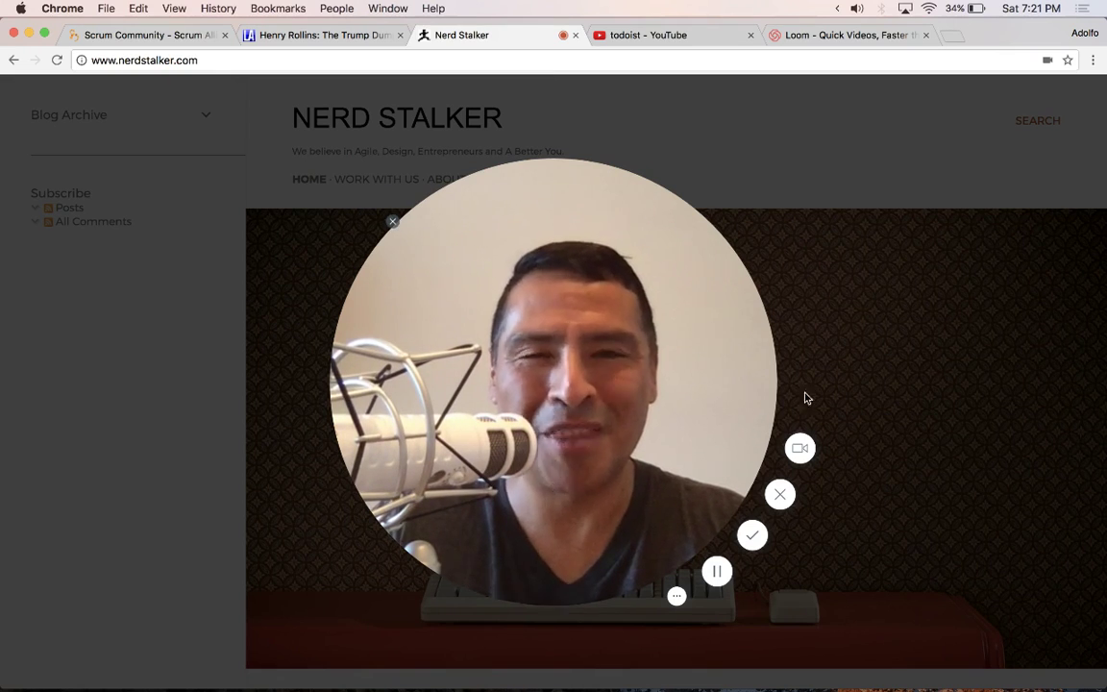